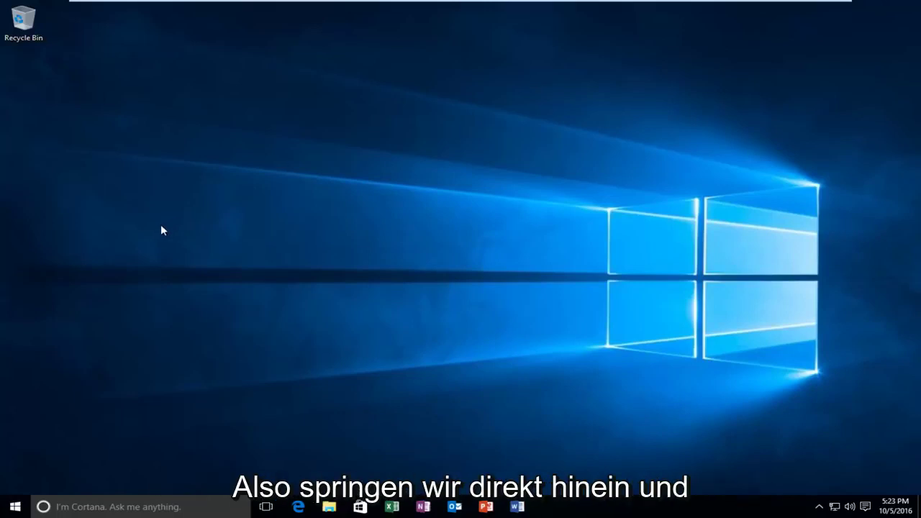
Step: Search the Start menu for 'printer' to surface Devices and Printers as best match
{"action": "left_click", "coordinate": [65, 508]}
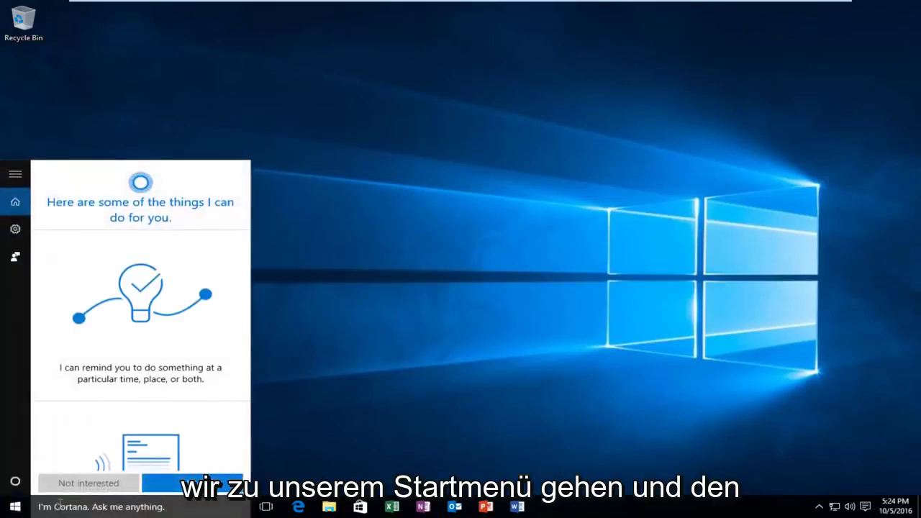
{"action": "left_click", "coordinate": [61, 509]}
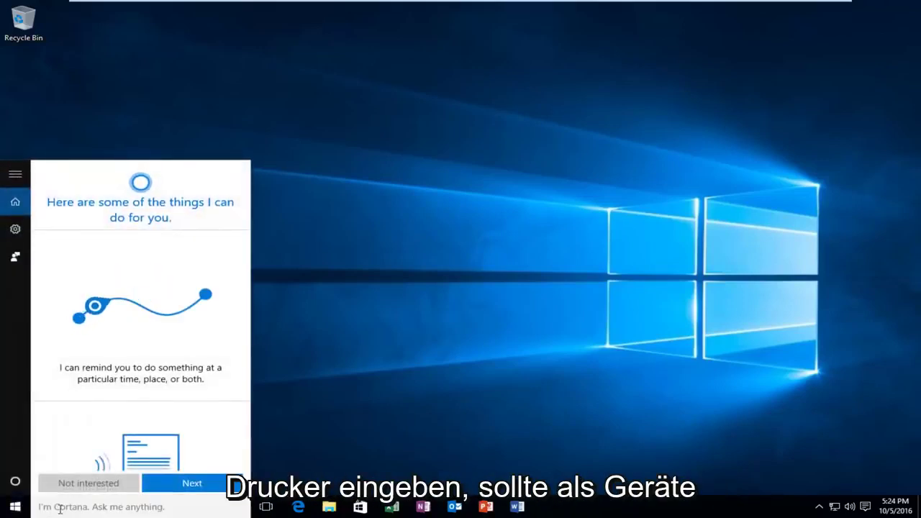
{"action": "type", "text": "printer"}
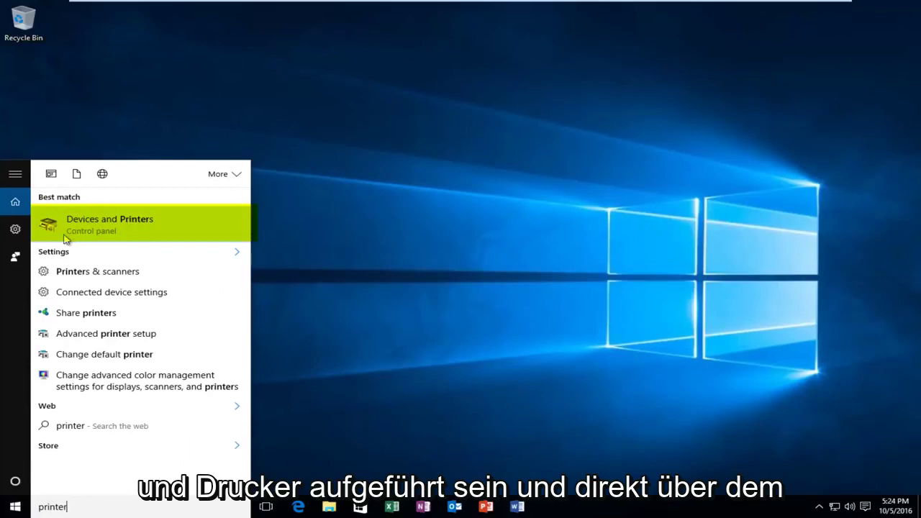
Step: Open the Devices and Printers control panel from the search results
{"action": "left_click", "coordinate": [121, 227]}
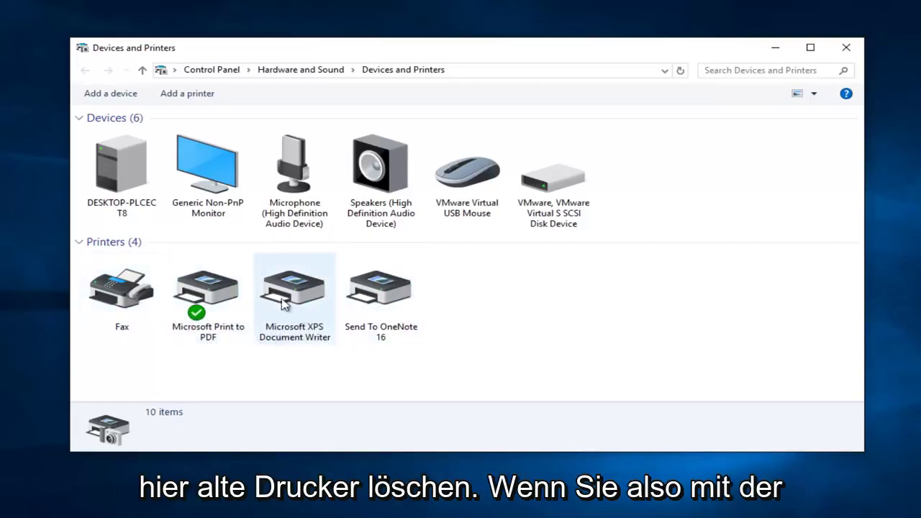
Step: Bring up the Microsoft XPS Document Writer context menu, then dismiss it without changes
{"action": "right_click", "coordinate": [304, 290]}
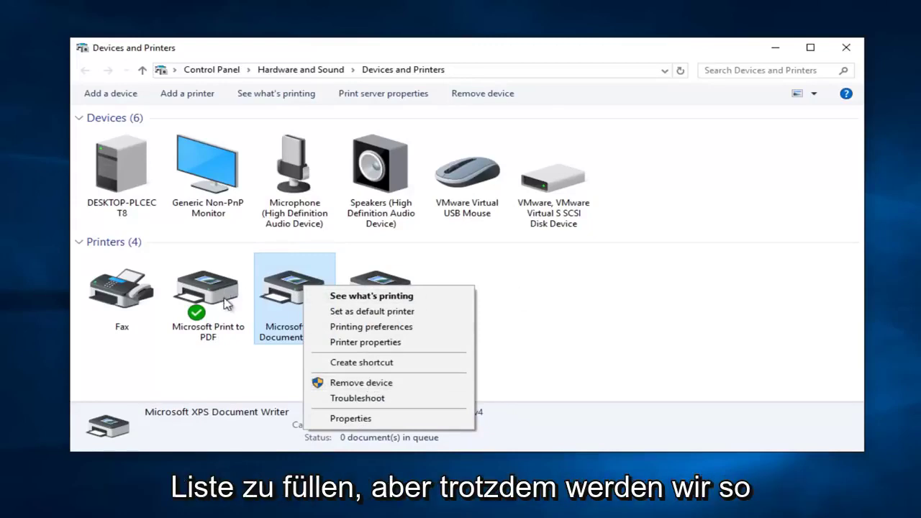
{"action": "left_click", "coordinate": [243, 387]}
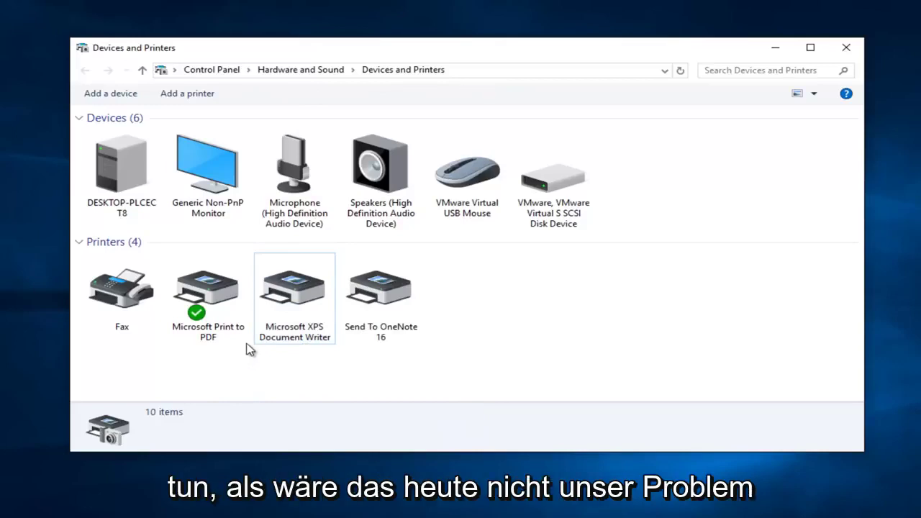
{"action": "left_click", "coordinate": [212, 316]}
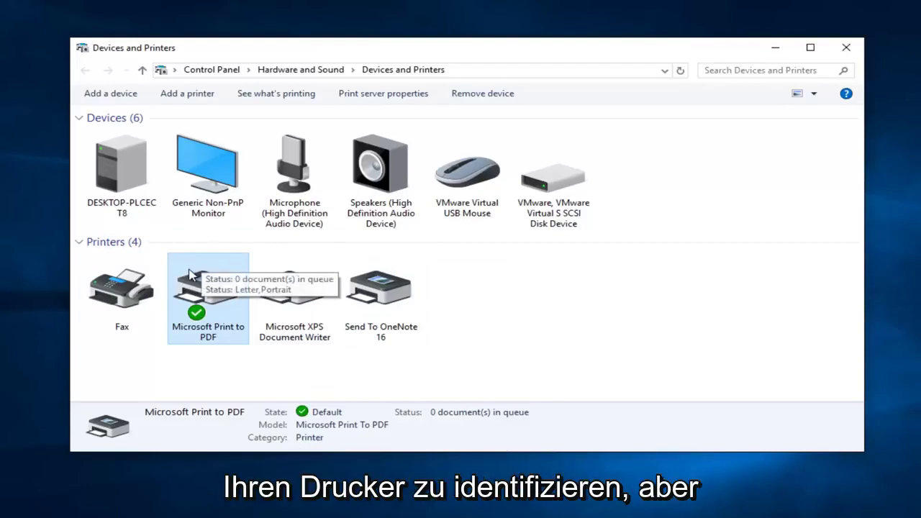
Step: Troubleshoot Microsoft Print to PDF and minimize Devices and Printers while the troubleshooter runs
{"action": "right_click", "coordinate": [193, 333]}
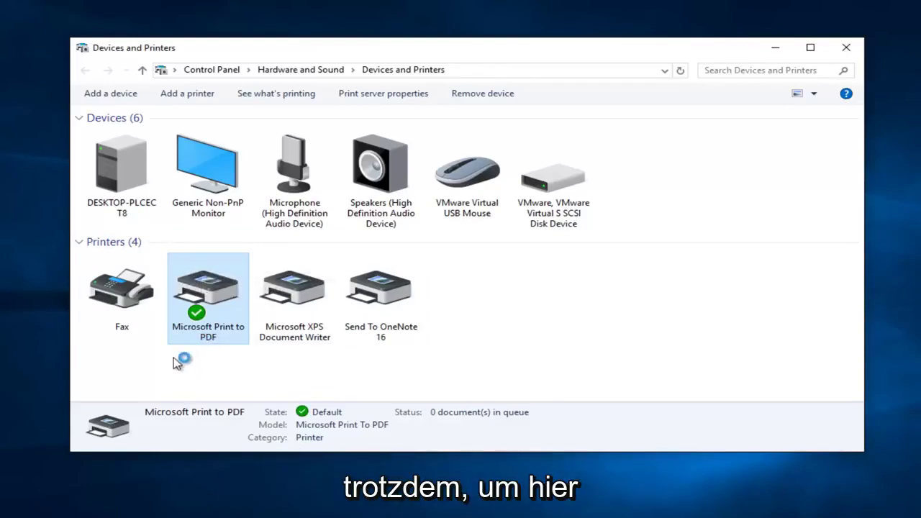
{"action": "right_click", "coordinate": [210, 287]}
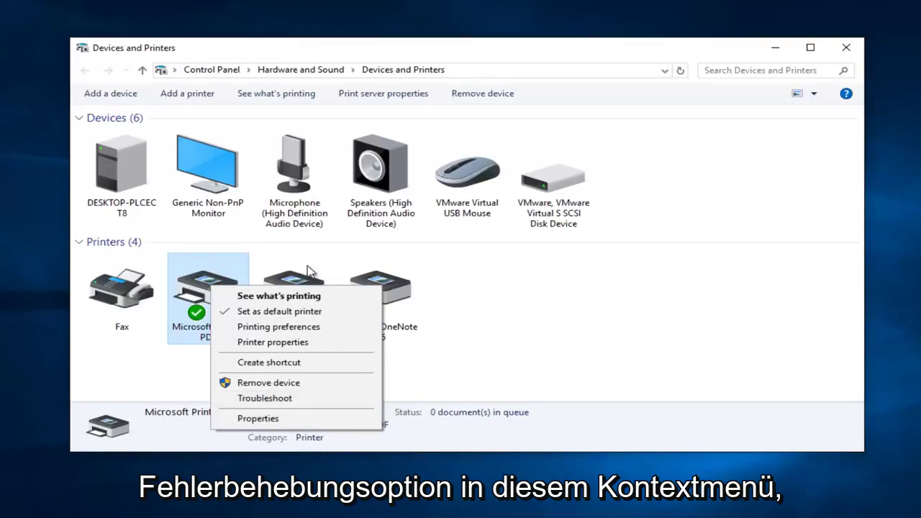
{"action": "left_click", "coordinate": [259, 395]}
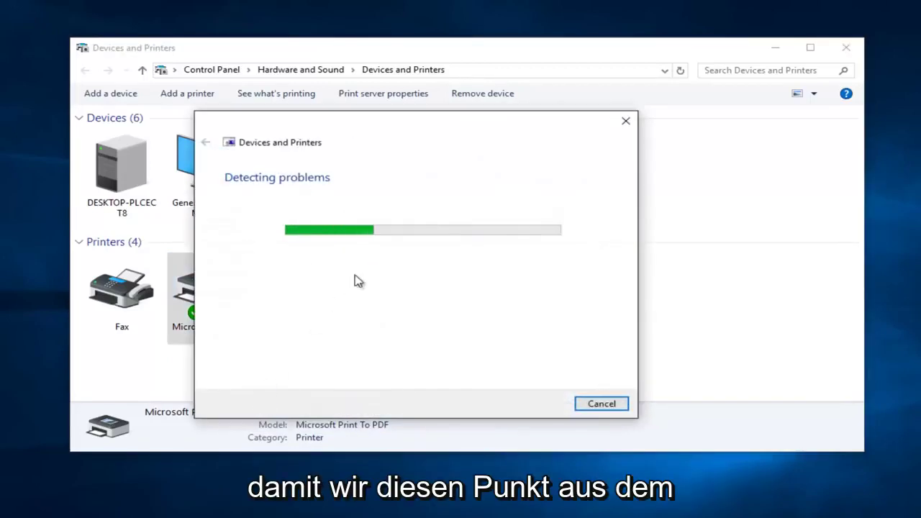
{"action": "left_click", "coordinate": [133, 52]}
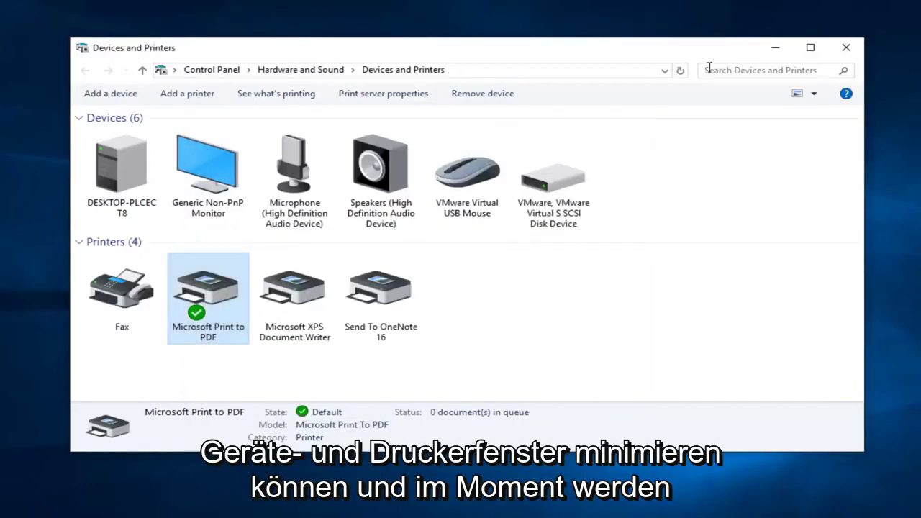
{"action": "left_click", "coordinate": [777, 49]}
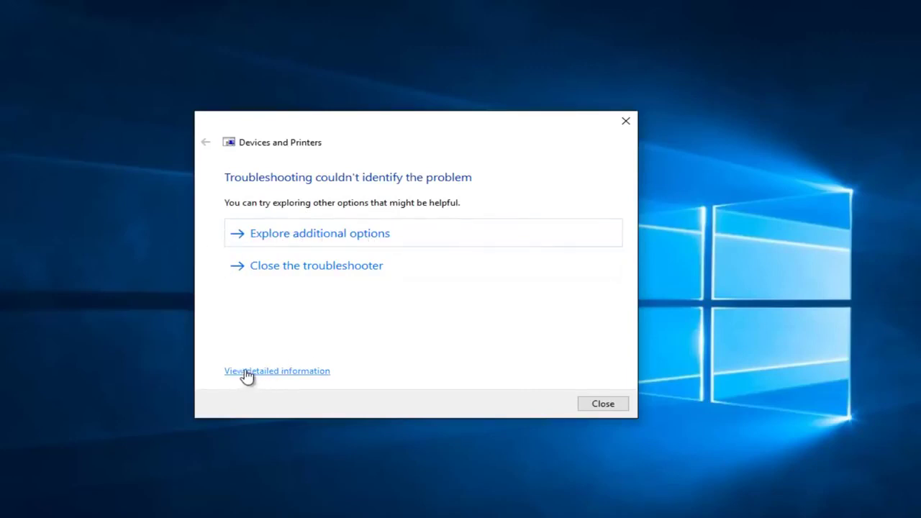
Step: View the detailed troubleshooting report for Microsoft Print to PDF and print it
{"action": "left_click", "coordinate": [292, 372]}
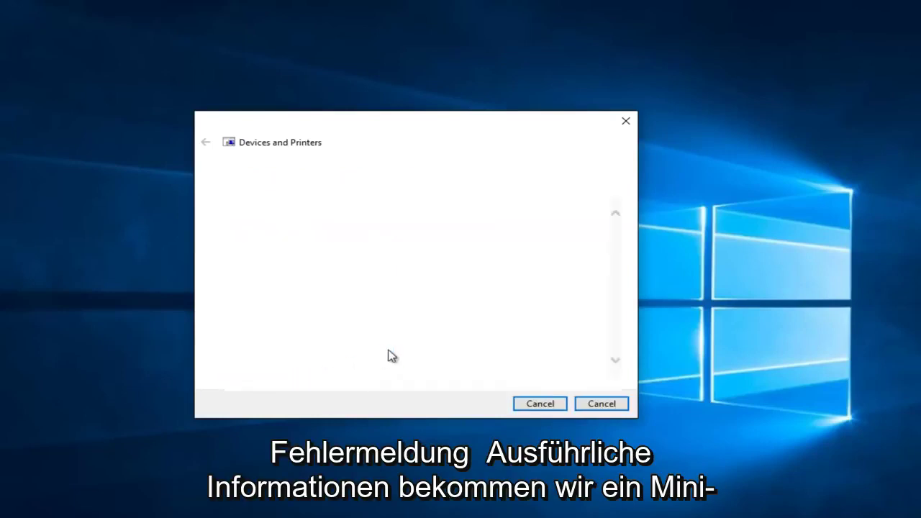
{"action": "mouse_move", "coordinate": [615, 230]}
{"action": "left_mouse_down"}
{"action": "mouse_move", "coordinate": [615, 336]}
{"action": "mouse_move", "coordinate": [591, 218]}
{"action": "left_mouse_up"}
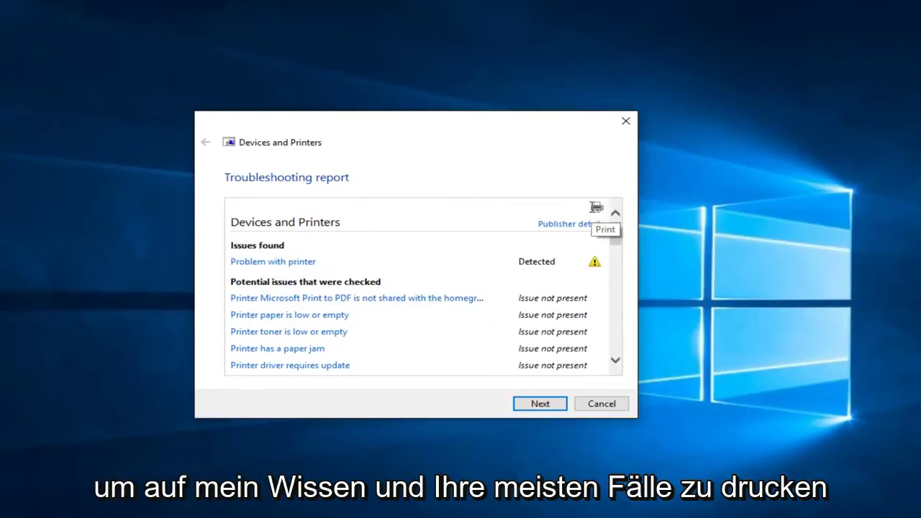
{"action": "left_click", "coordinate": [595, 209]}
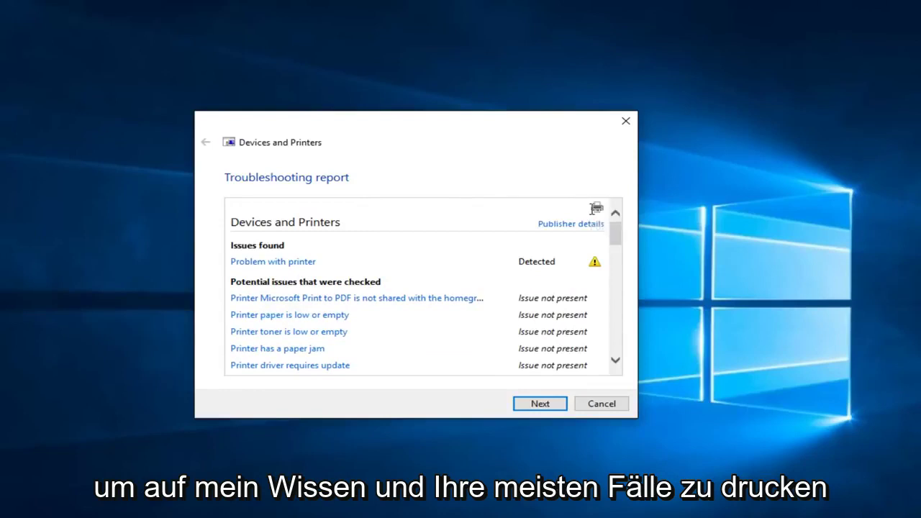